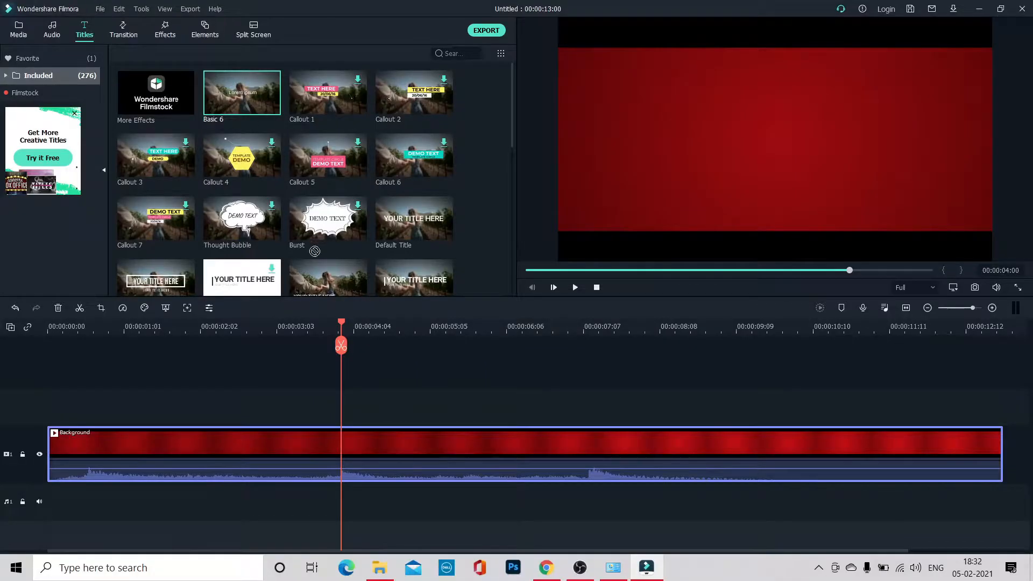
Place the Basic 6 title on the track above the Background clip from 00:00:04:00 and extend it to that clip's end.
{"action": "left_click_drag", "start_coordinate": [241, 93], "coordinate": [346, 389]}
{"action": "left_click_drag", "start_coordinate": [711, 404], "coordinate": [1003, 419]}
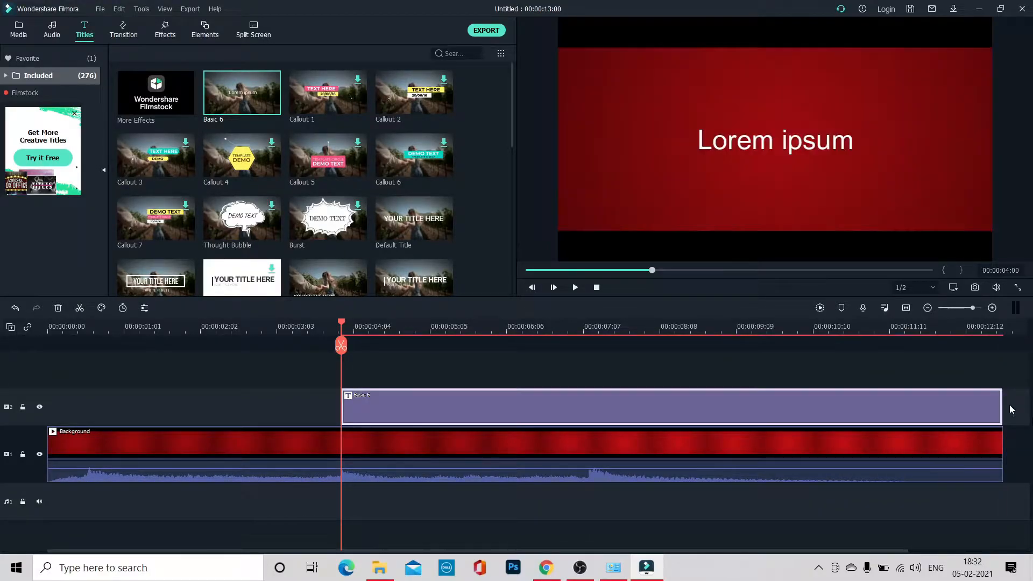
Move the playhead to 00:00:08:00 on the timeline.
{"action": "left_click", "coordinate": [675, 333]}
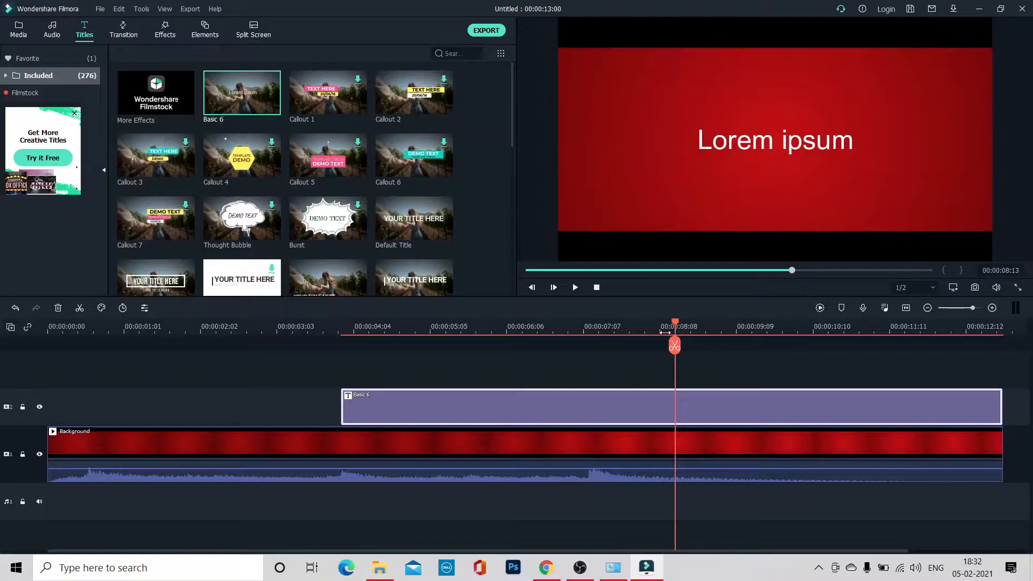
{"action": "left_click", "coordinate": [657, 333]}
{"action": "left_click", "coordinate": [662, 324]}
{"action": "key", "text": "Left"}
{"action": "key", "text": "Left"}
{"action": "key", "text": "Left"}
{"action": "key", "text": "Left"}
{"action": "key", "text": "Left"}
{"action": "key", "text": "Left"}
{"action": "key", "text": "Left"}
{"action": "key", "text": "Left"}
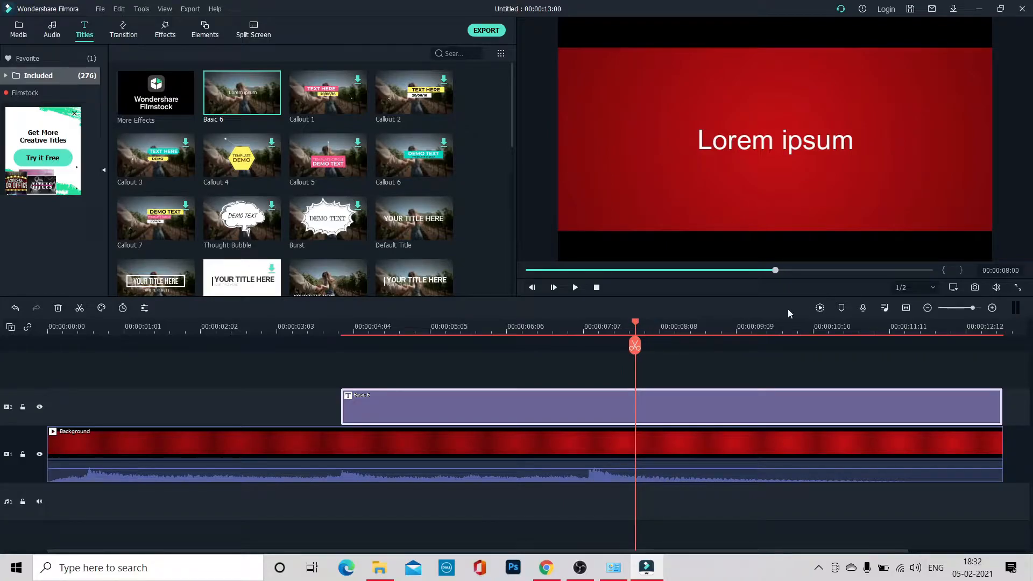
{"action": "left_click", "coordinate": [635, 345]}
{"action": "left_click", "coordinate": [599, 400]}
{"action": "key", "text": "ctrl+z"}
{"action": "double_click", "coordinate": [600, 402]}
{"action": "left_click", "coordinate": [486, 291]}
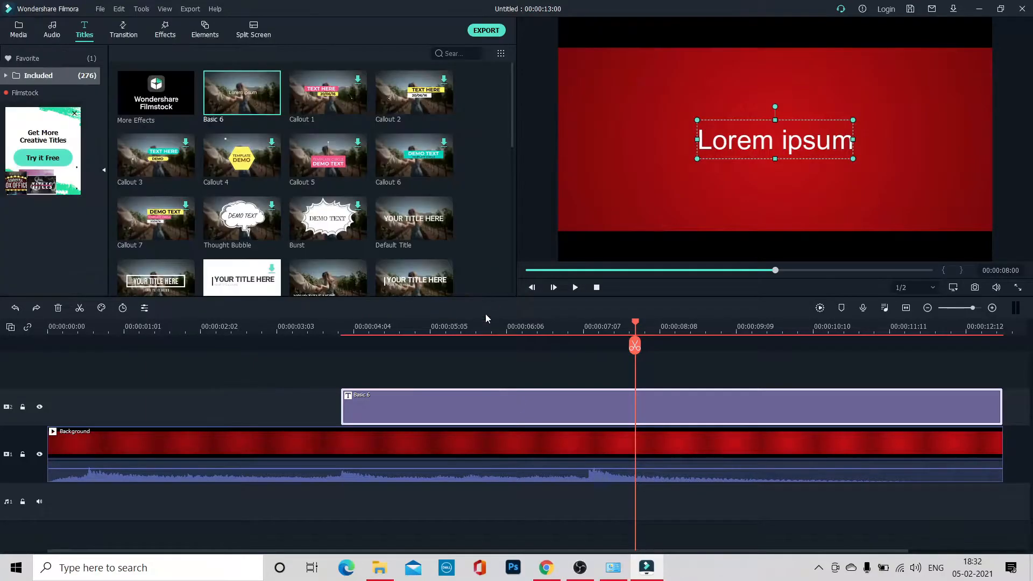
Open the Basic 6 title's properties and replace its placeholder text with "EDITOR GOD".
{"action": "right_click", "coordinate": [528, 410]}
{"action": "left_click", "coordinate": [579, 168]}
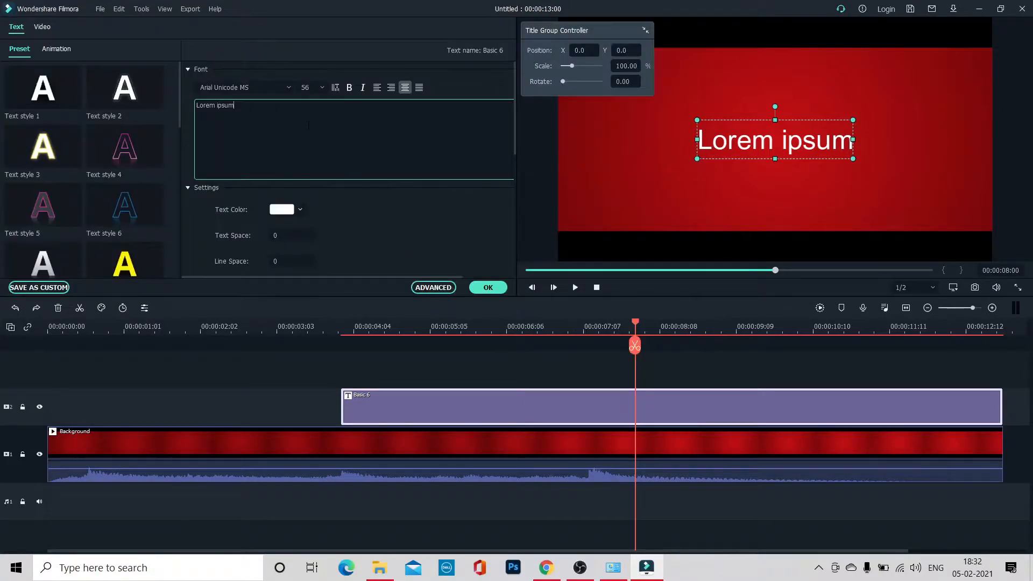
{"action": "key", "text": "BackSpace"}
{"action": "key", "text": "BackSpace"}
{"action": "key", "text": "BackSpace"}
{"action": "key", "text": "BackSpace"}
{"action": "key", "text": "BackSpace"}
{"action": "key", "text": "BackSpace"}
{"action": "key", "text": "BackSpace"}
{"action": "key", "text": "BackSpace"}
{"action": "key", "text": "BackSpace"}
{"action": "key", "text": "BackSpace"}
{"action": "key", "text": "BackSpace"}
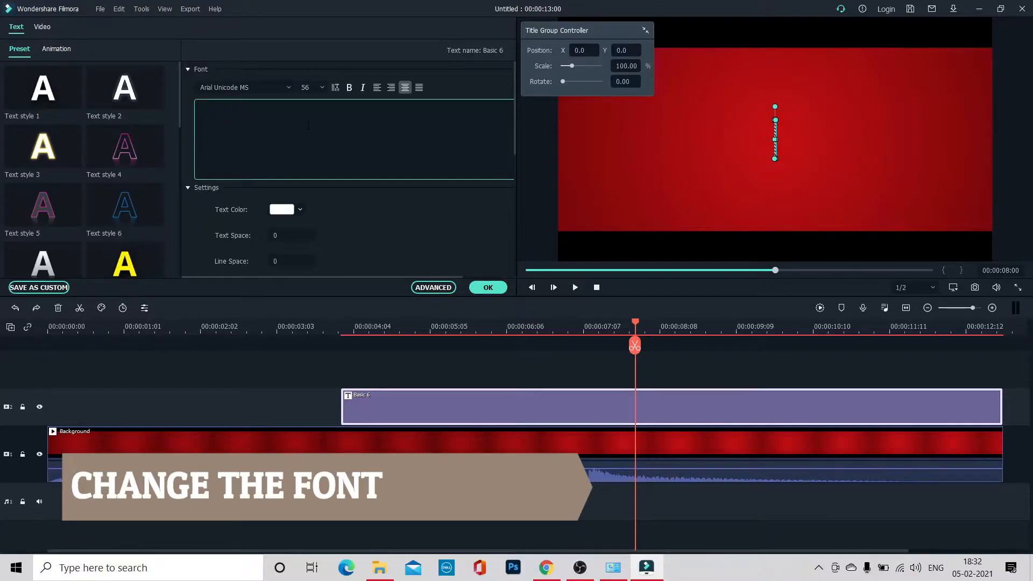
{"action": "type", "text": "EDITOR GOD"}
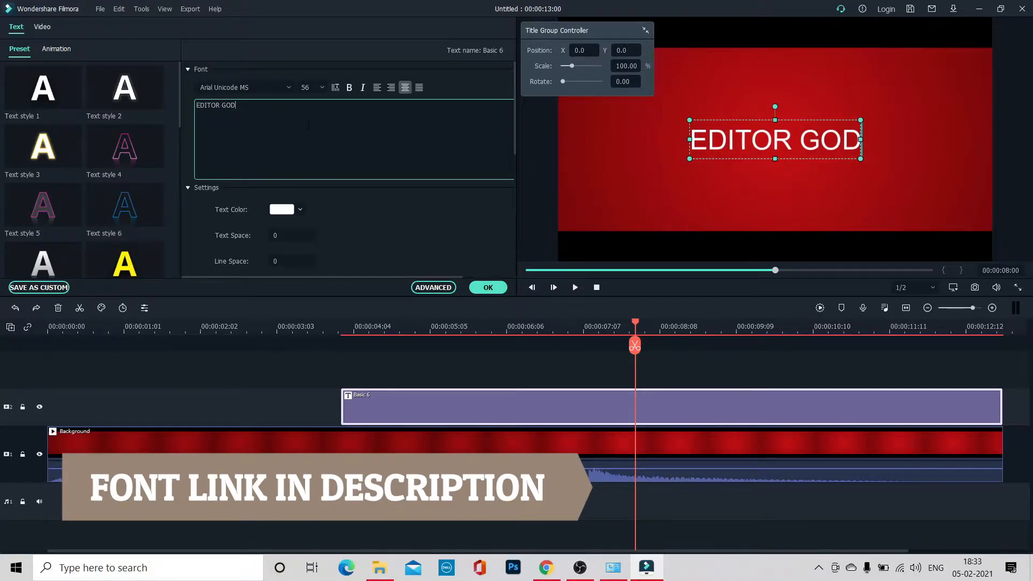
Change the font of the EDITOR GOD title to Marvel Regular.
{"action": "left_click", "coordinate": [288, 88]}
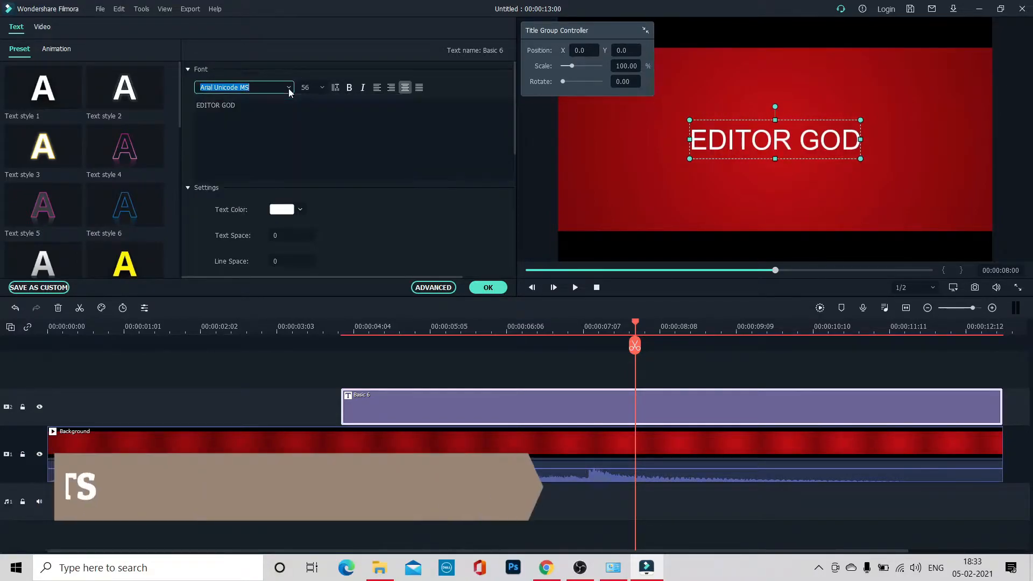
{"action": "left_click", "coordinate": [258, 86]}
{"action": "key", "text": "BackSpace"}
{"action": "key", "text": "BackSpace"}
{"action": "key", "text": "BackSpace"}
{"action": "key", "text": "BackSpace"}
{"action": "key", "text": "BackSpace"}
{"action": "key", "text": "BackSpace"}
{"action": "key", "text": "BackSpace"}
{"action": "key", "text": "BackSpace"}
{"action": "key", "text": "BackSpace"}
{"action": "key", "text": "BackSpace"}
{"action": "key", "text": "BackSpace"}
{"action": "key", "text": "BackSpace"}
{"action": "key", "text": "BackSpace"}
{"action": "key", "text": "BackSpace"}
{"action": "key", "text": "BackSpace"}
{"action": "key", "text": "BackSpace"}
{"action": "type", "text": "MARVel Regular"}
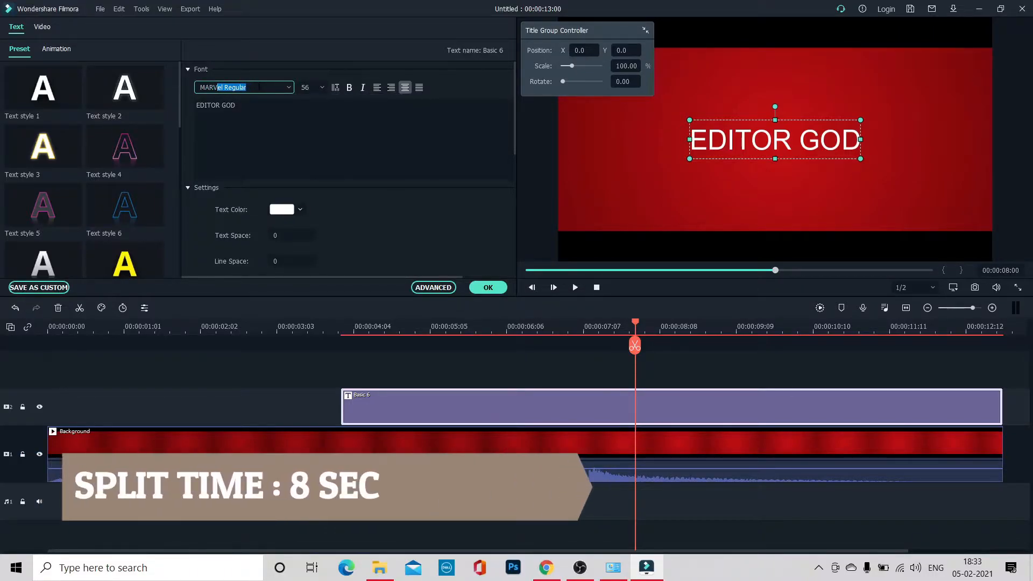
{"action": "key", "text": "Return"}
{"action": "left_click", "coordinate": [240, 159]}
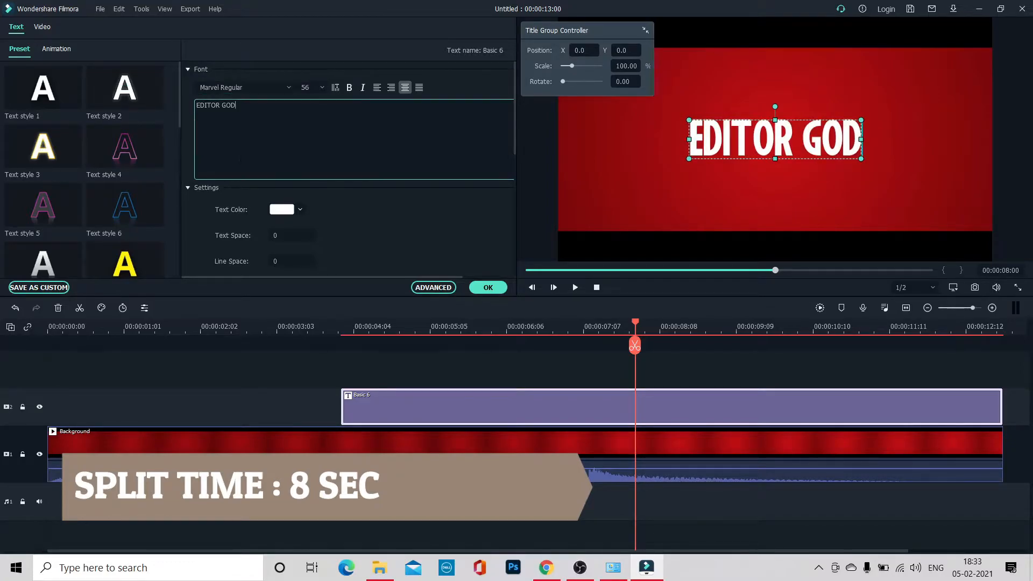
{"action": "left_click", "coordinate": [440, 238]}
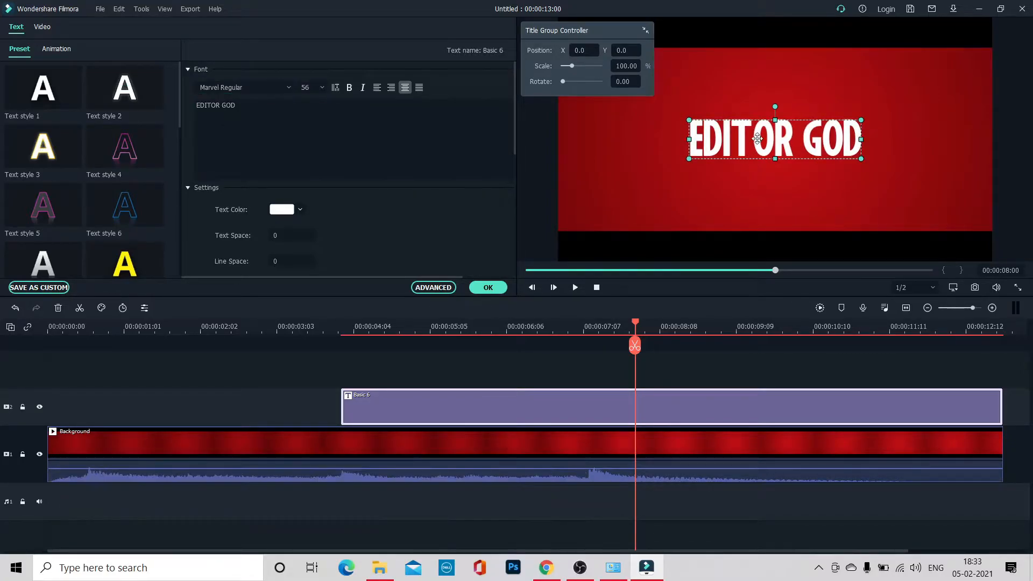
Split the EDITOR GOD title at 00:00:08:00, select its first part and close the title editor.
{"action": "left_click", "coordinate": [635, 346]}
{"action": "left_click", "coordinate": [518, 414]}
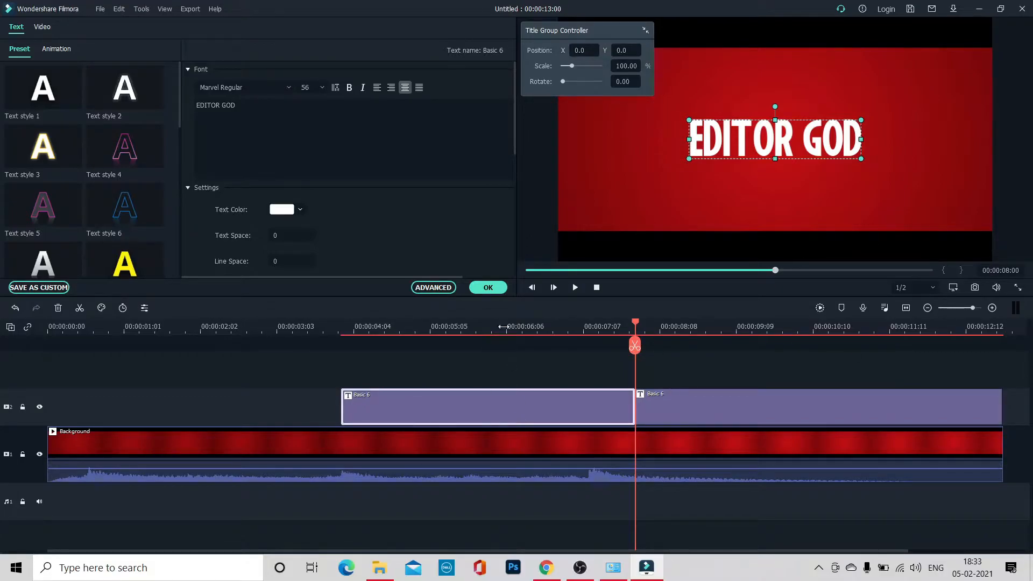
{"action": "left_click", "coordinate": [488, 288]}
Apply the Zoom out 3 animation to the first part of the title in the advanced text editor and close the title settings.
{"action": "right_click", "coordinate": [516, 415]}
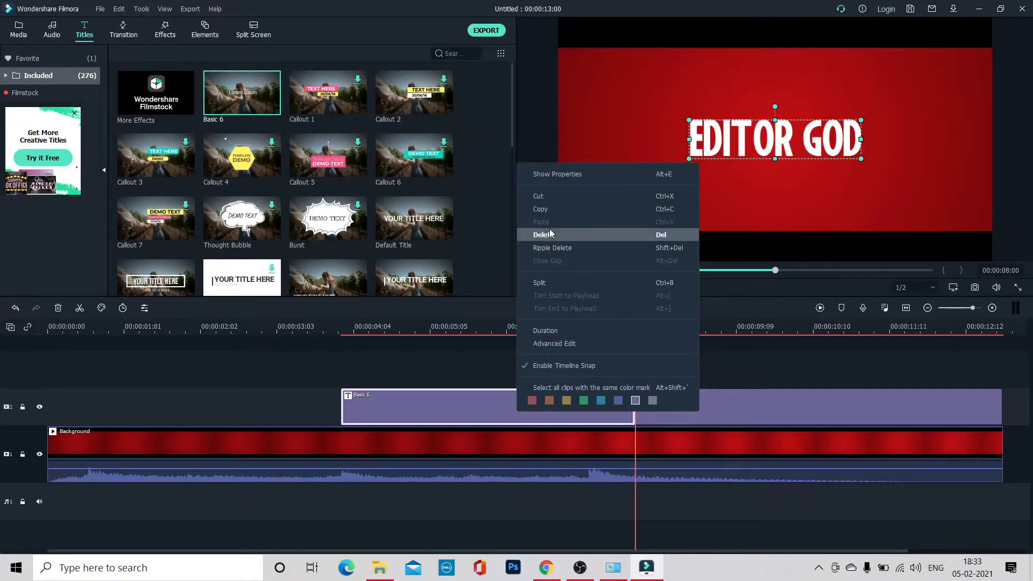
{"action": "left_click", "coordinate": [566, 174]}
{"action": "scroll", "coordinate": [339, 211], "scroll_direction": "down", "scroll_amount": 8}
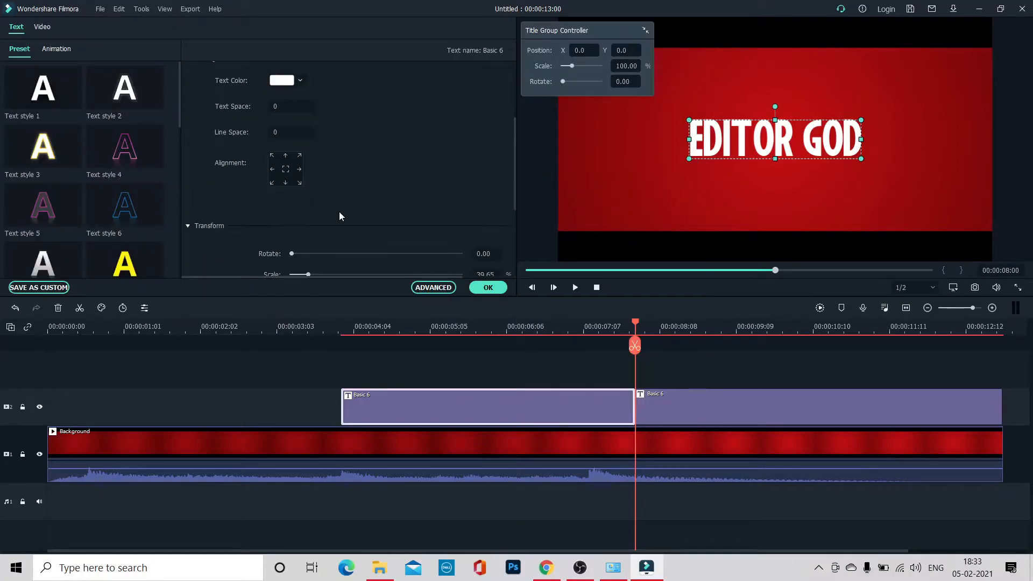
{"action": "scroll", "coordinate": [340, 213], "scroll_direction": "up", "scroll_amount": 5}
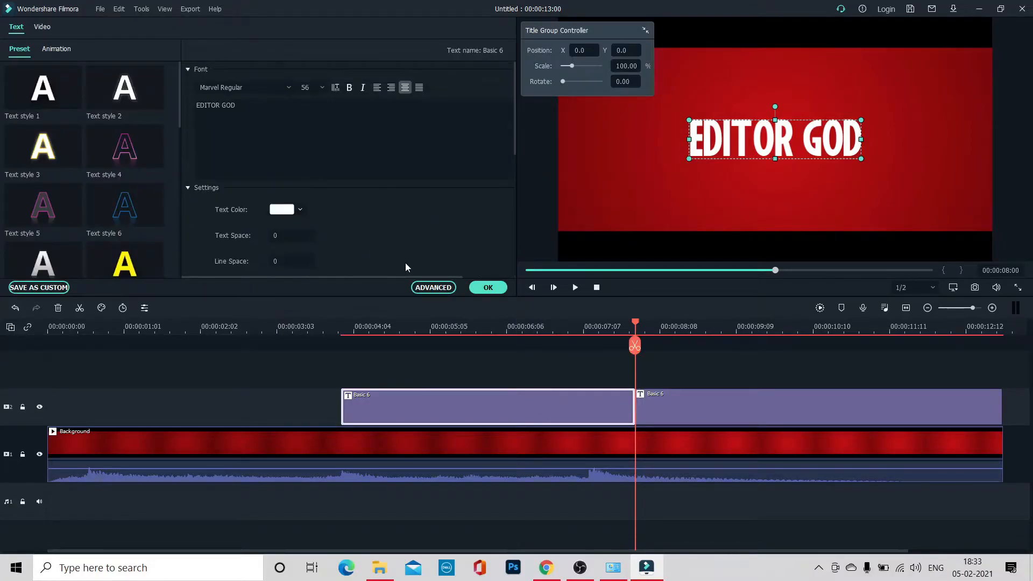
{"action": "left_click", "coordinate": [440, 289]}
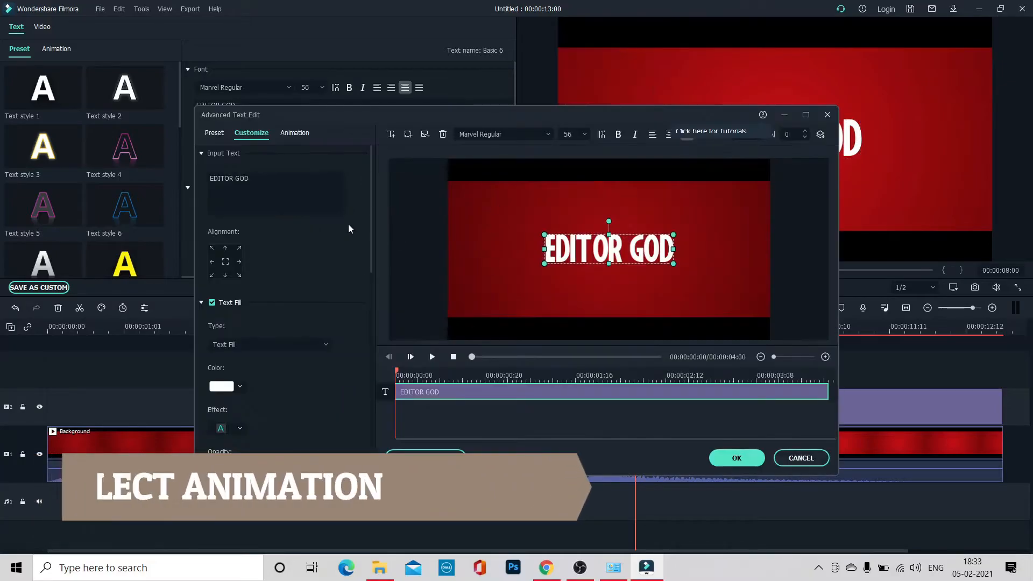
{"action": "left_click", "coordinate": [291, 134]}
{"action": "scroll", "coordinate": [271, 308], "scroll_direction": "down", "scroll_amount": 10}
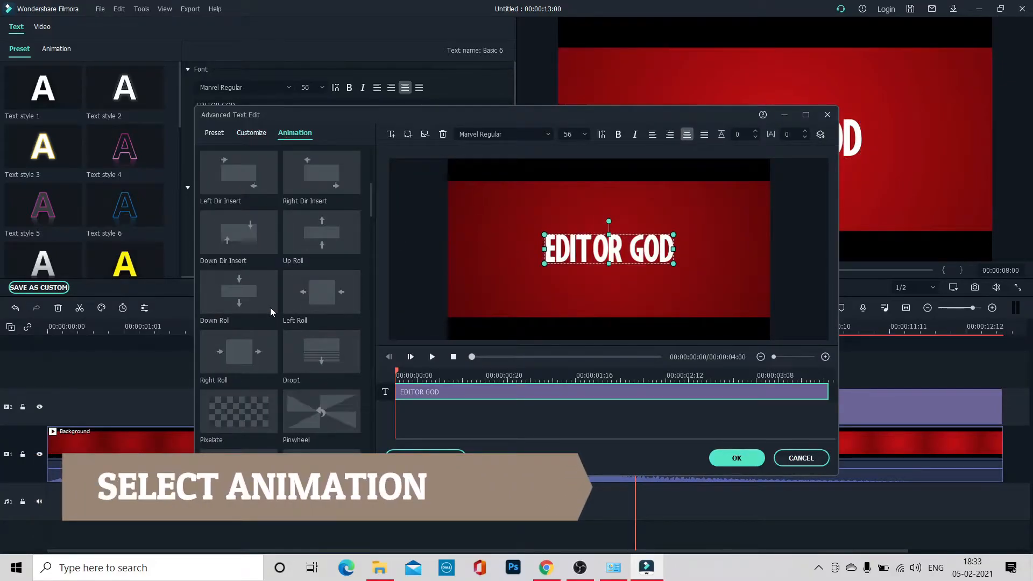
{"action": "scroll", "coordinate": [271, 307], "scroll_direction": "down", "scroll_amount": 15}
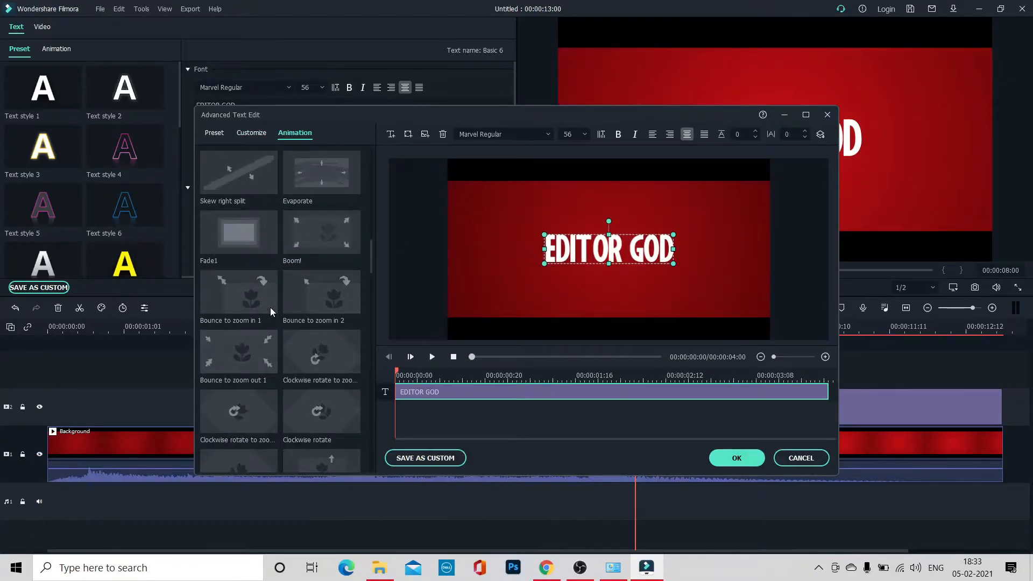
{"action": "scroll", "coordinate": [312, 315], "scroll_direction": "down", "scroll_amount": 3}
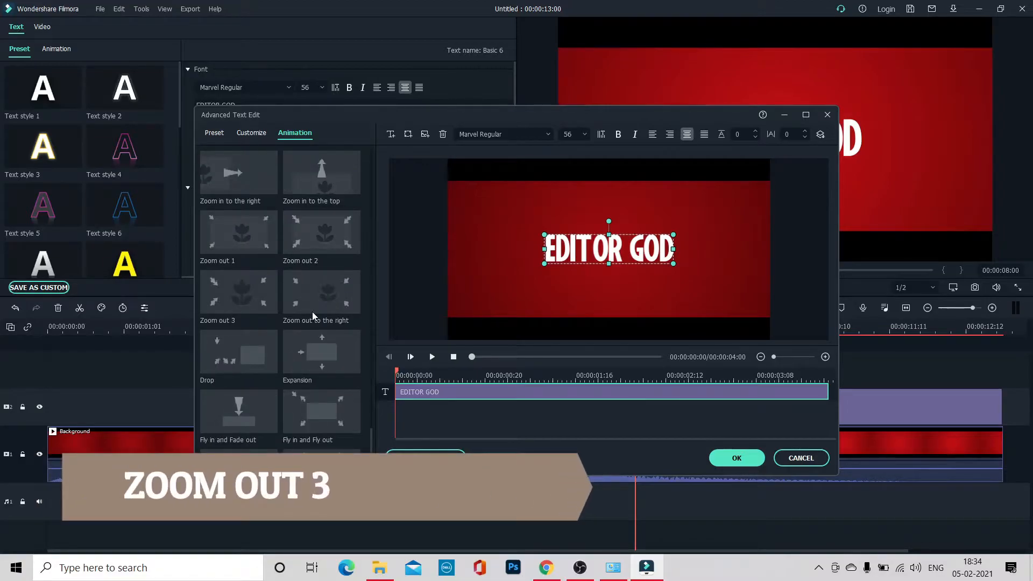
{"action": "left_click", "coordinate": [245, 301]}
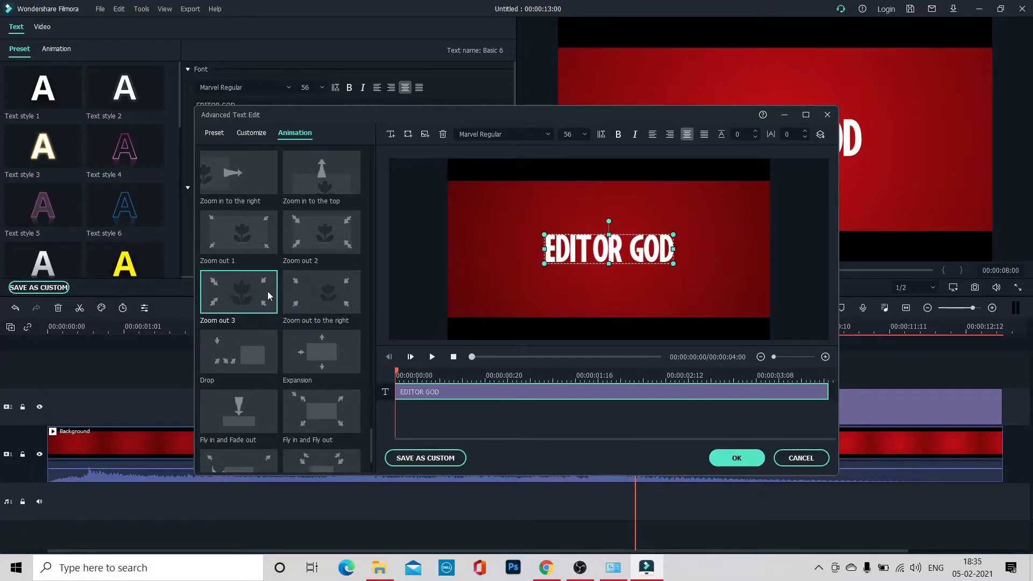
{"action": "left_click", "coordinate": [737, 458]}
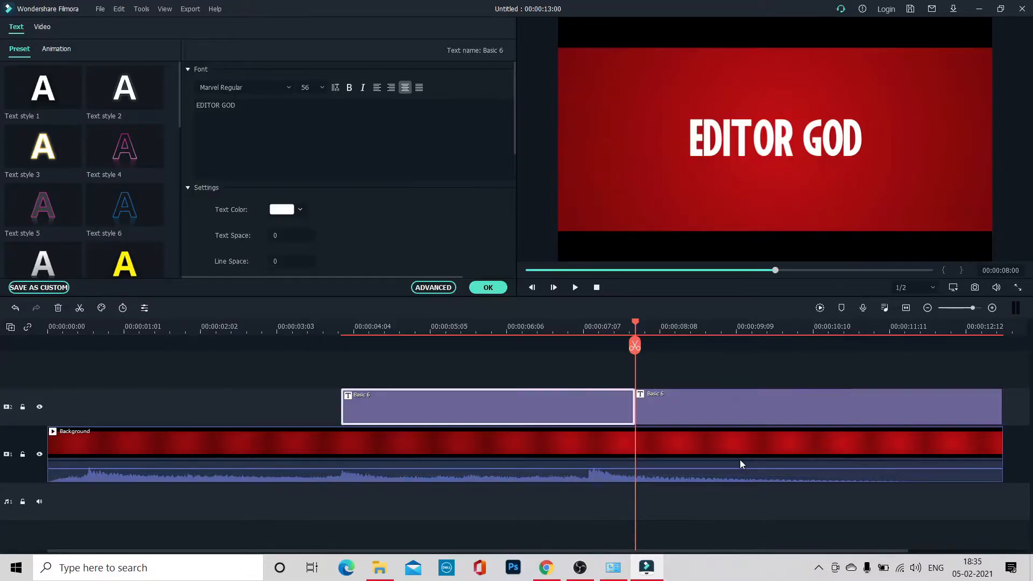
{"action": "left_click", "coordinate": [582, 519]}
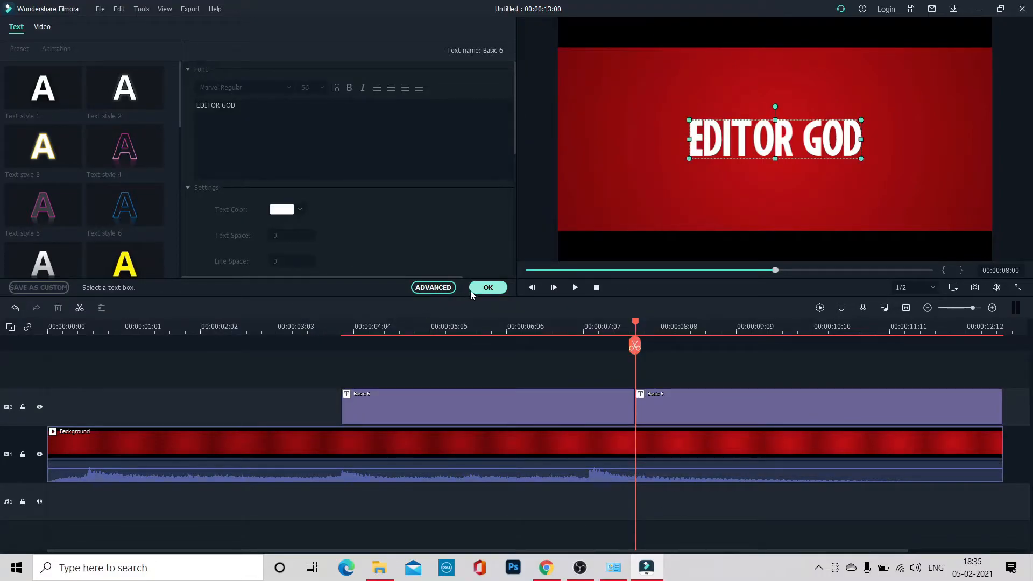
{"action": "left_click", "coordinate": [487, 288]}
Add the Marvel Pictures clip from the timeline start on a track above the titles and trim its end to 00:00:08:00.
{"action": "left_click", "coordinate": [19, 29]}
{"action": "left_click_drag", "start_coordinate": [227, 105], "coordinate": [46, 357]}
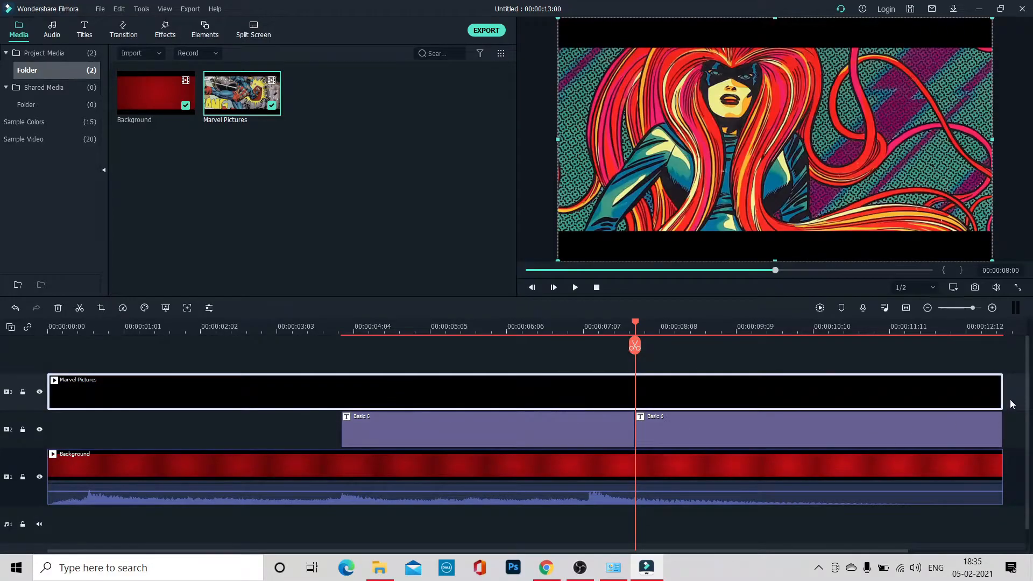
{"action": "left_click_drag", "start_coordinate": [959, 392], "coordinate": [637, 388]}
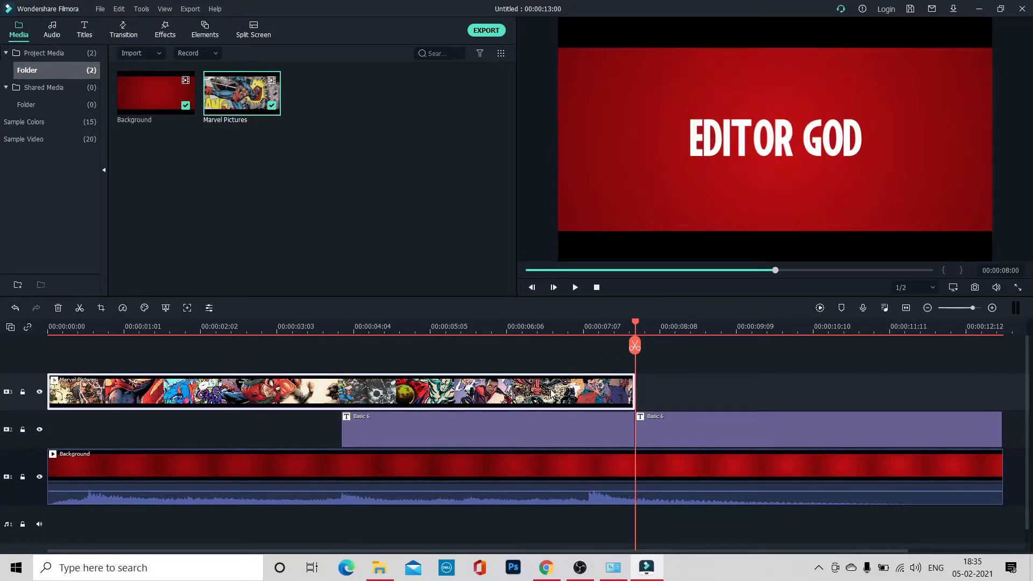
{"action": "left_click", "coordinate": [536, 354]}
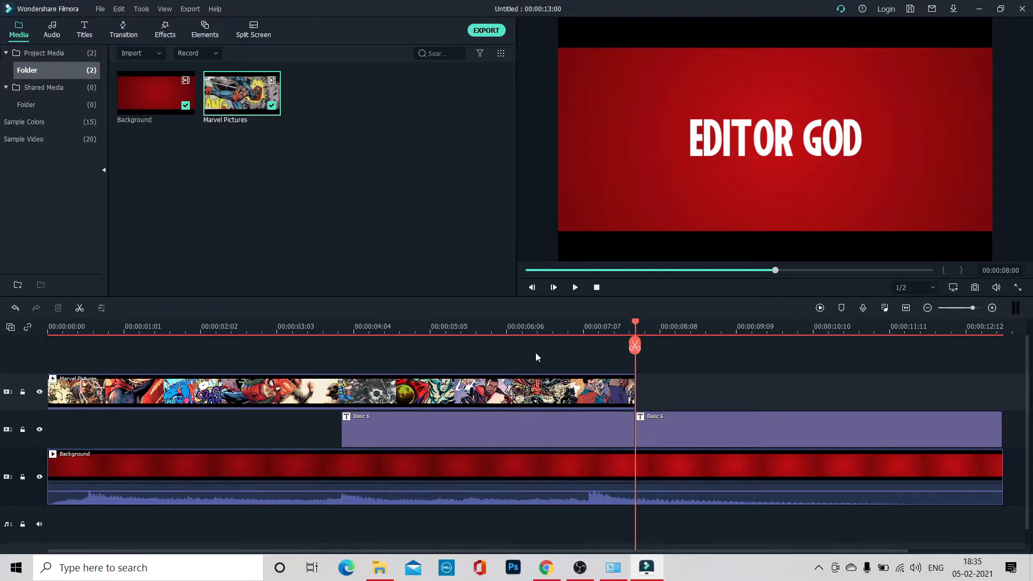
{"action": "left_click", "coordinate": [572, 385]}
{"action": "left_click", "coordinate": [570, 357]}
{"action": "left_click", "coordinate": [347, 180]}
Add a Dissolve transition to the start of the first title part and another to the end of the Marvel Pictures clip.
{"action": "left_click", "coordinate": [125, 28]}
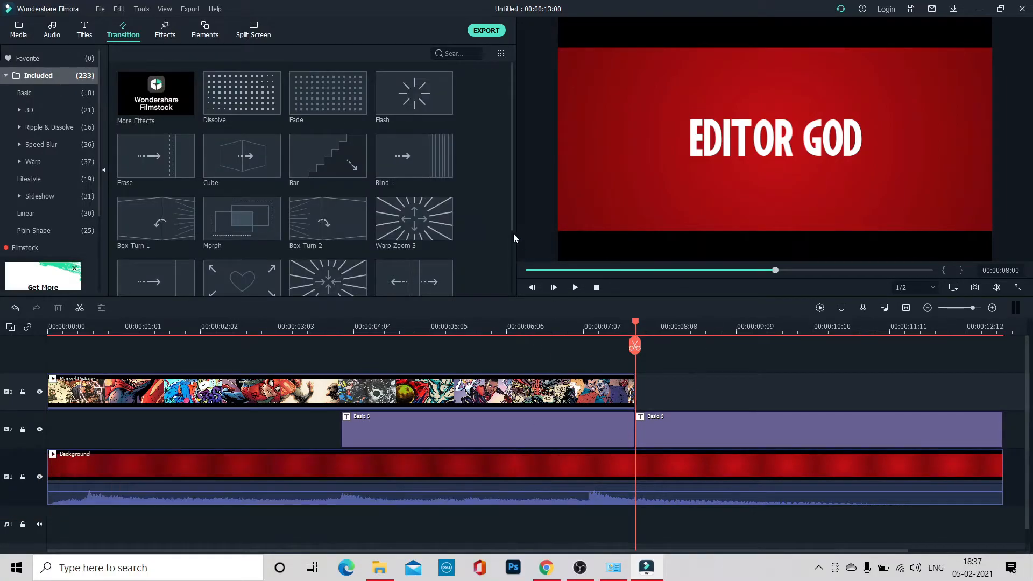
{"action": "left_click_drag", "start_coordinate": [239, 86], "coordinate": [358, 422]}
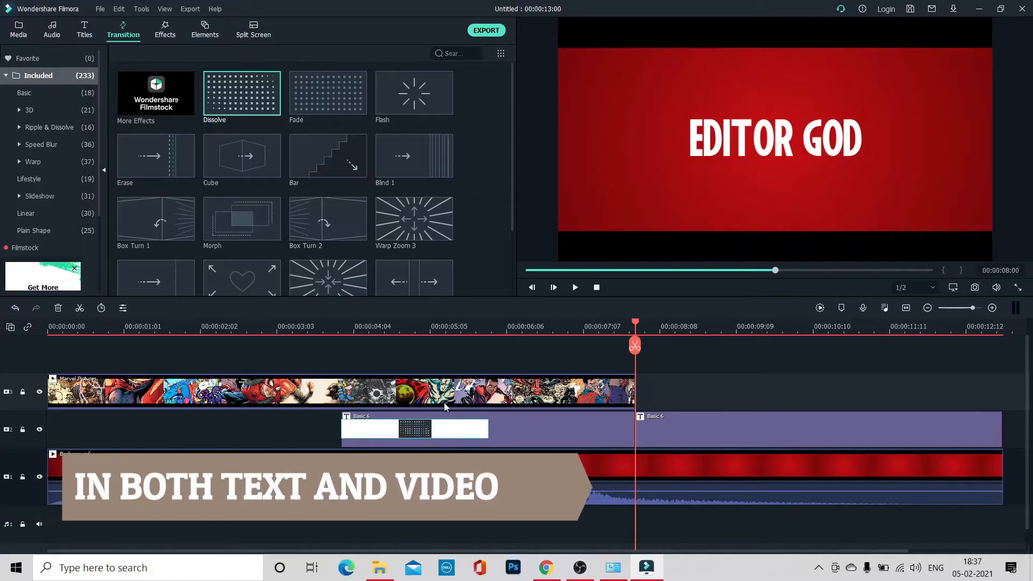
{"action": "left_click_drag", "start_coordinate": [231, 90], "coordinate": [503, 390]}
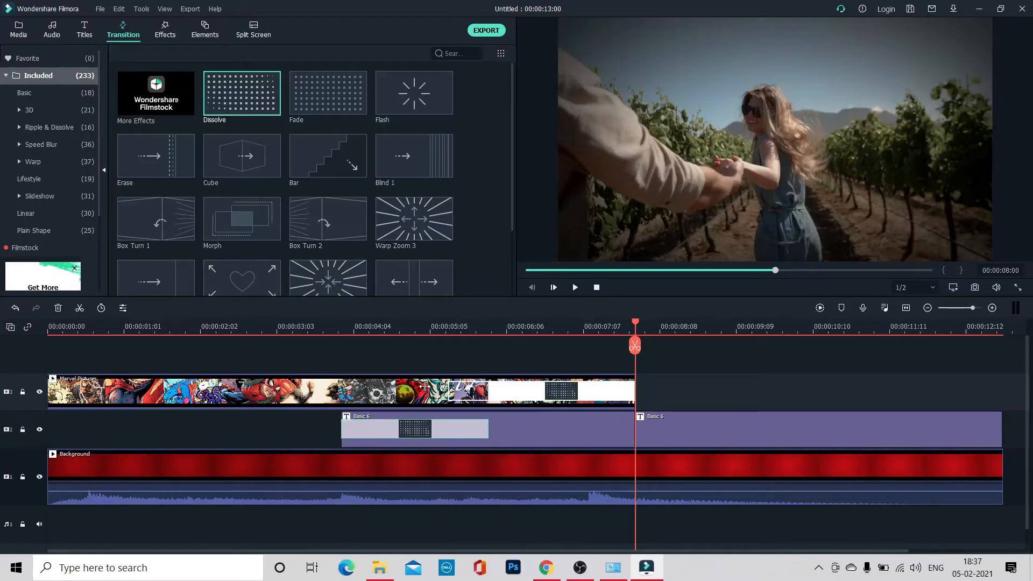
Lengthen the Marvel Pictures Dissolve back to just after the title's start, and shorten the title's Dissolve to about 00:00:01:13.
{"action": "left_click_drag", "start_coordinate": [426, 386], "coordinate": [366, 386]}
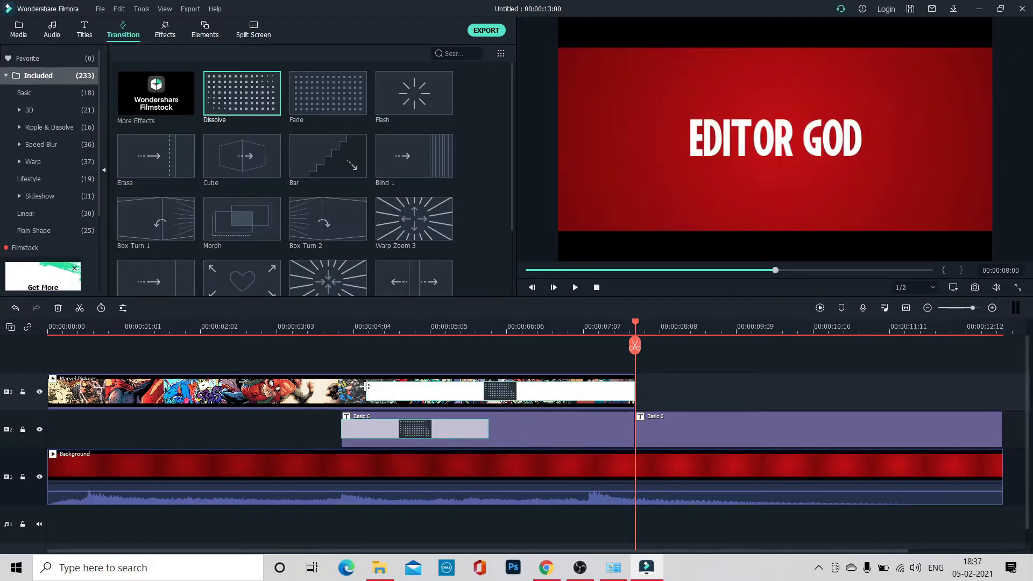
{"action": "left_click", "coordinate": [427, 429]}
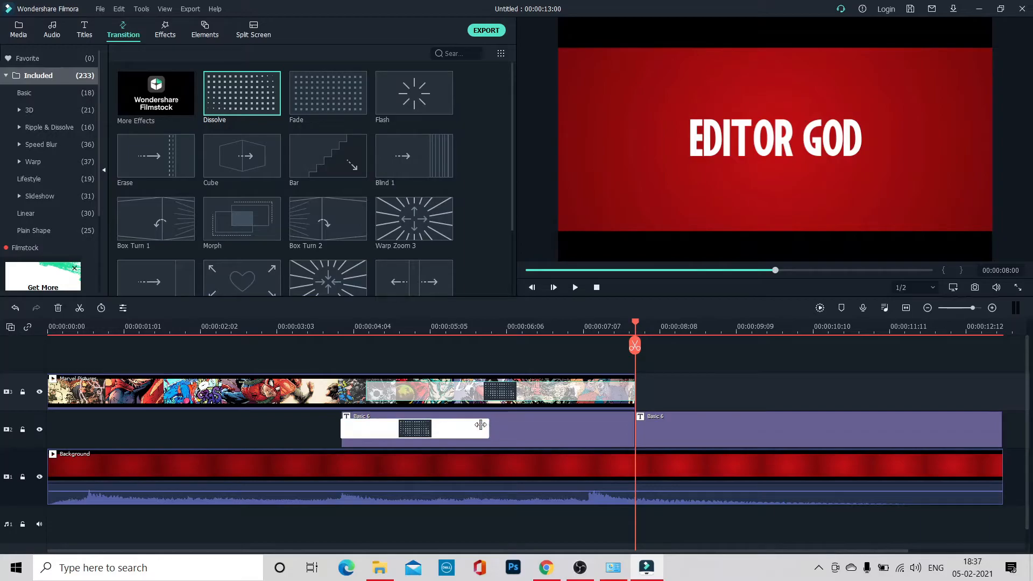
{"action": "left_click_drag", "start_coordinate": [455, 425], "coordinate": [452, 425]}
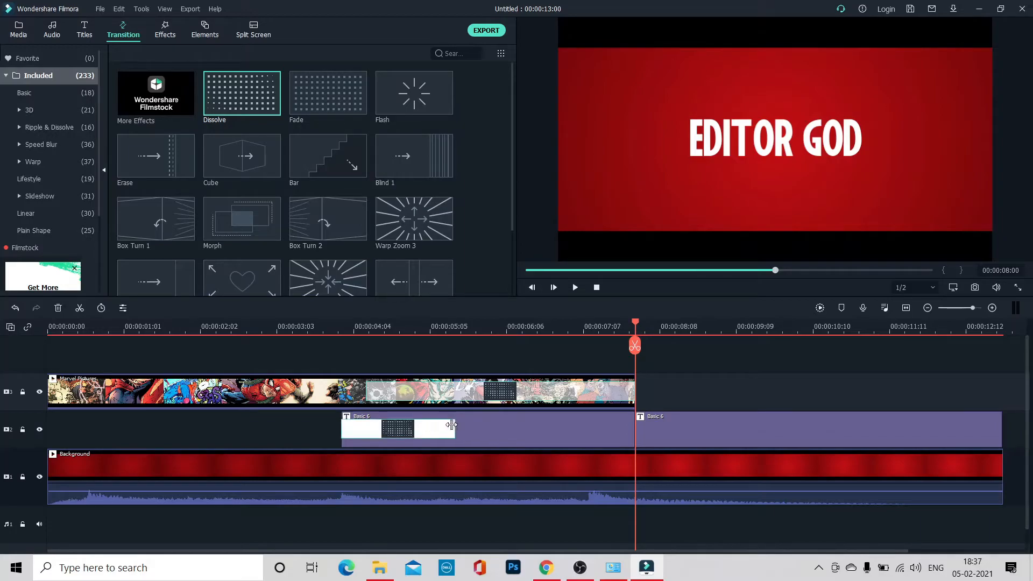
{"action": "double_click", "coordinate": [414, 432]}
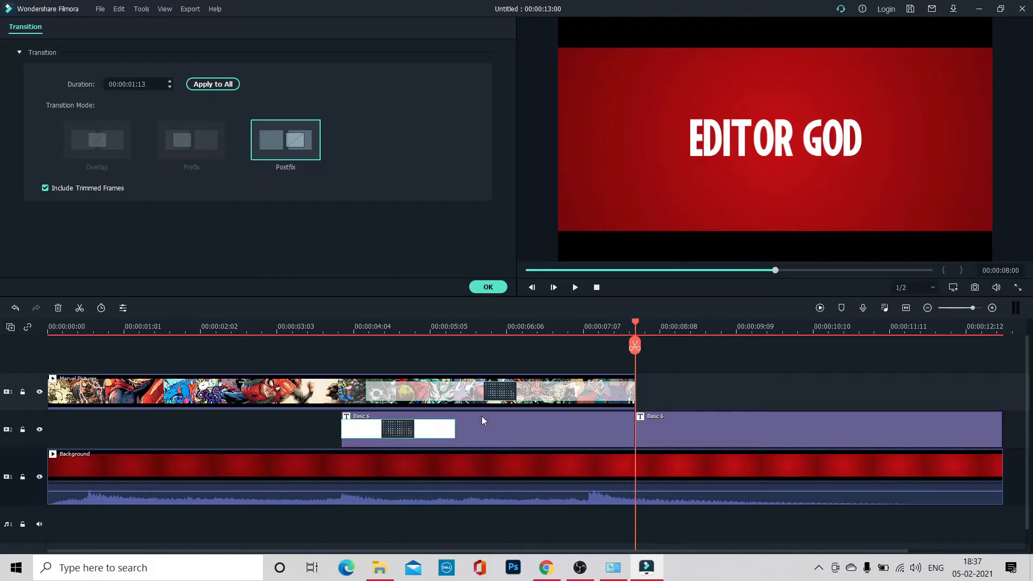
{"action": "double_click", "coordinate": [309, 391]}
{"action": "right_click", "coordinate": [307, 386]}
{"action": "left_click", "coordinate": [293, 391]}
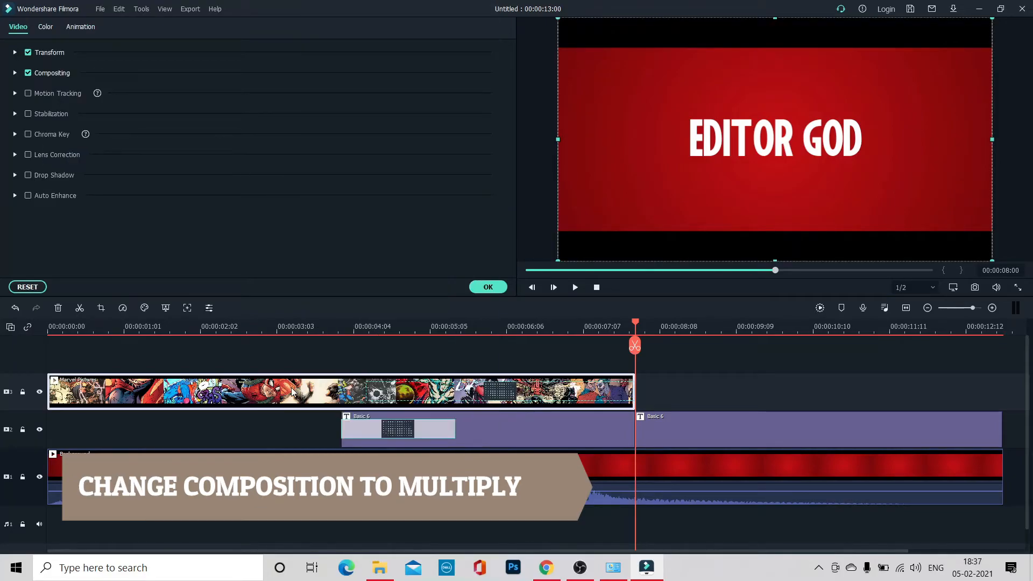
{"action": "left_click", "coordinate": [485, 289]}
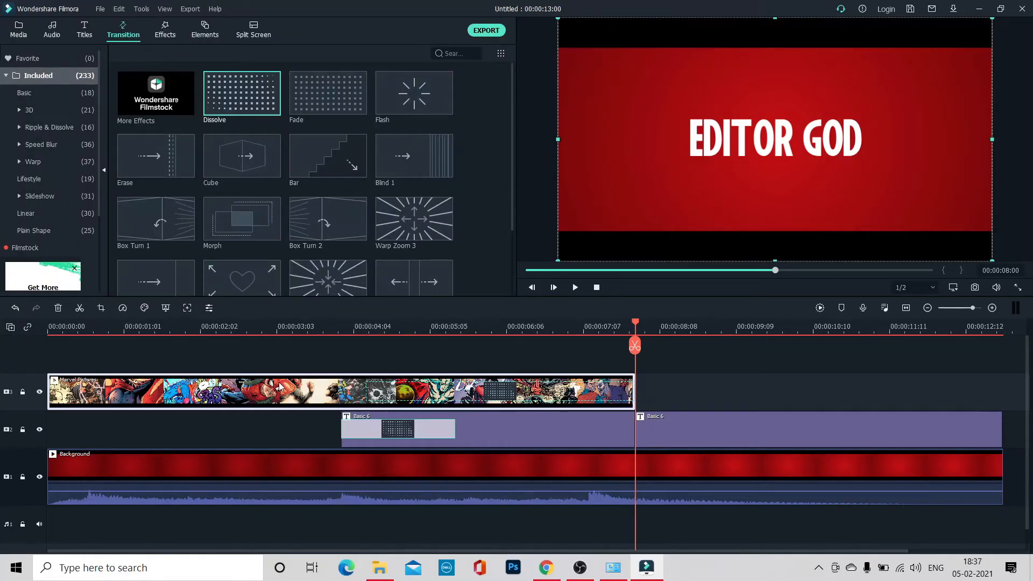
Set the compositing blending mode of the Marvel Pictures clip to Multiply and confirm its settings.
{"action": "right_click", "coordinate": [280, 386]}
{"action": "left_click", "coordinate": [360, 13]}
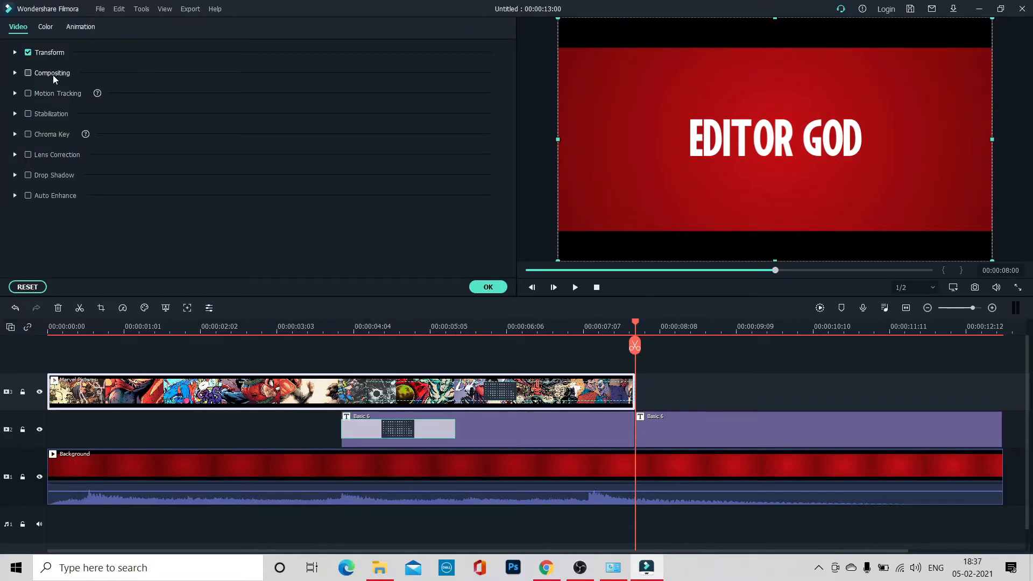
{"action": "left_click", "coordinate": [22, 74]}
{"action": "left_click", "coordinate": [194, 101]}
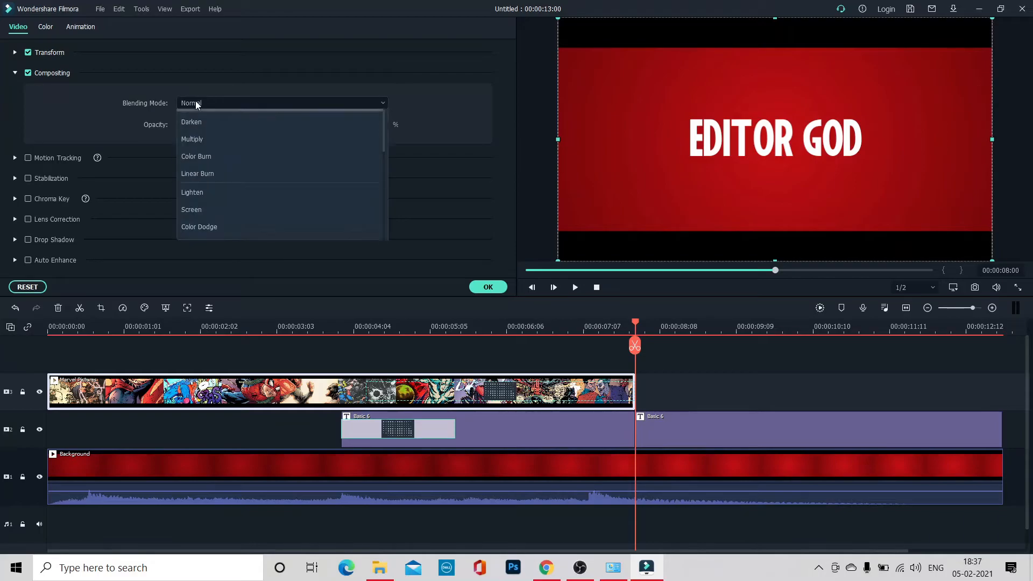
{"action": "left_click", "coordinate": [225, 158]}
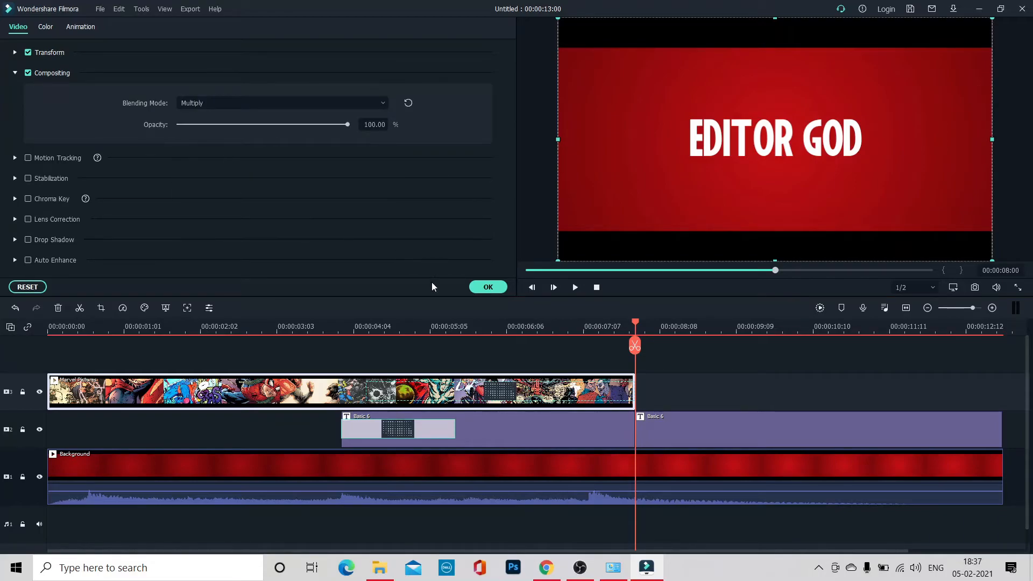
{"action": "left_click", "coordinate": [491, 288]}
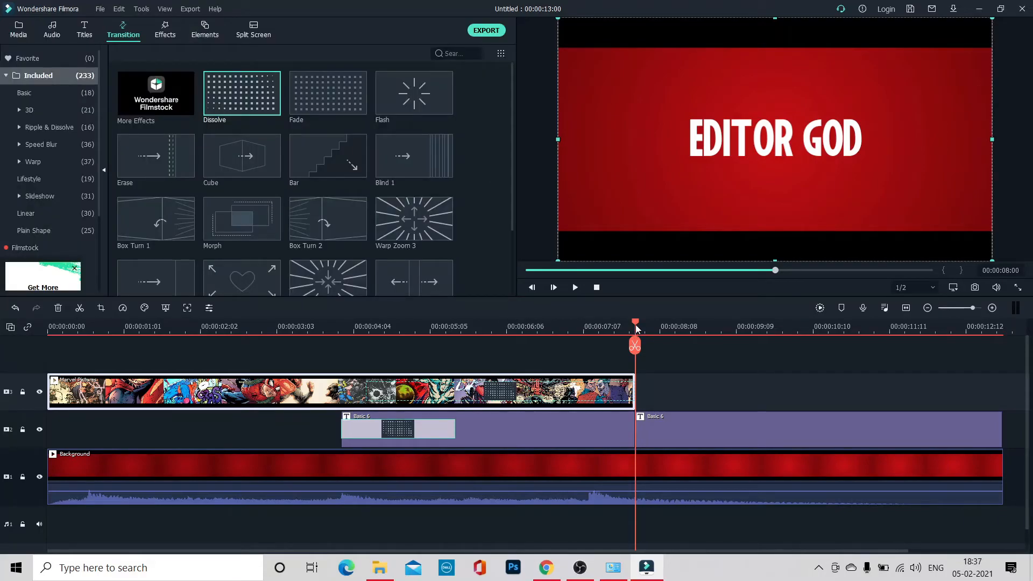
Return the playhead to the beginning of the timeline and play the sequence to preview it.
{"action": "left_click_drag", "start_coordinate": [636, 327], "coordinate": [1, 365]}
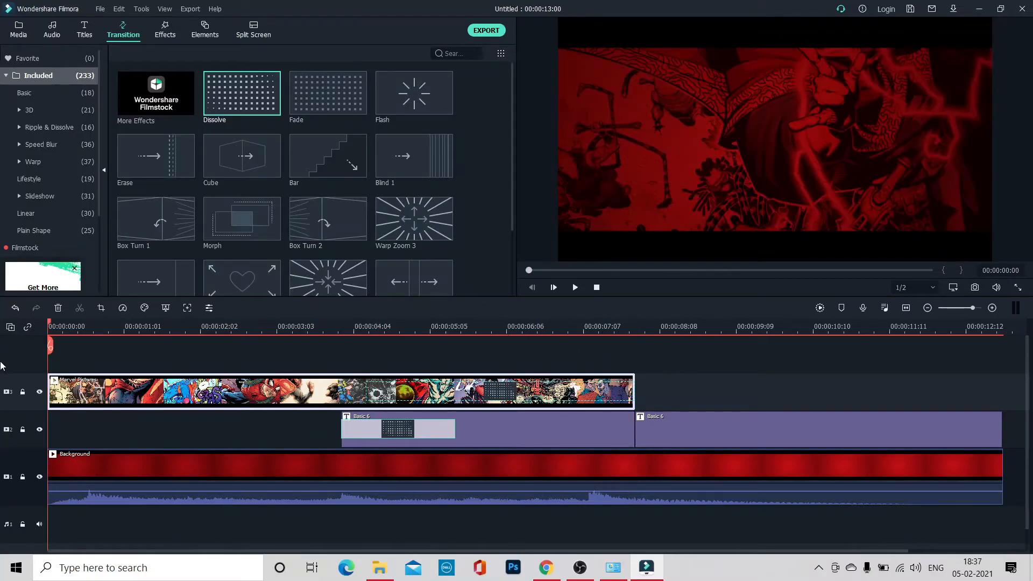
{"action": "key", "text": "space"}
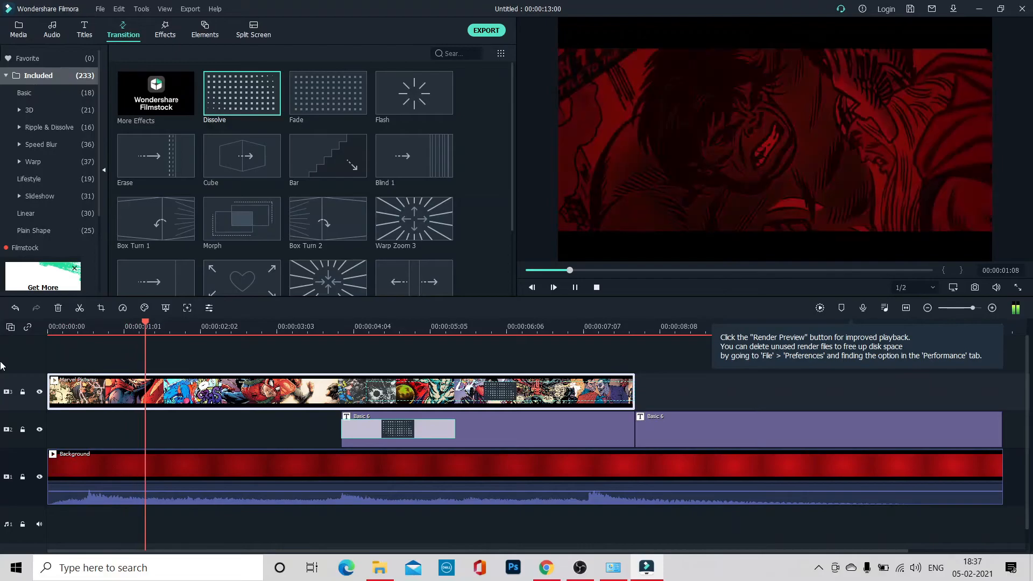